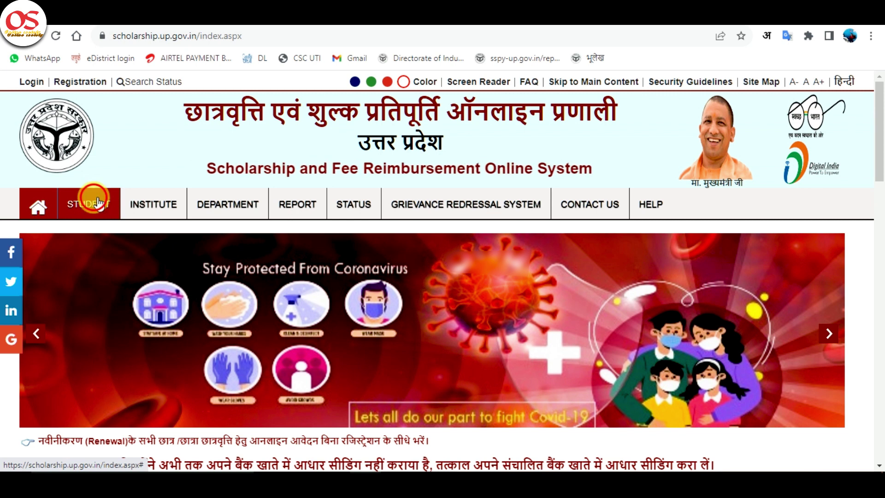
Step: Open the Prematric renewal student login page, then return to the portal home page
{"action": "mouse_move", "coordinate": [95, 203]}
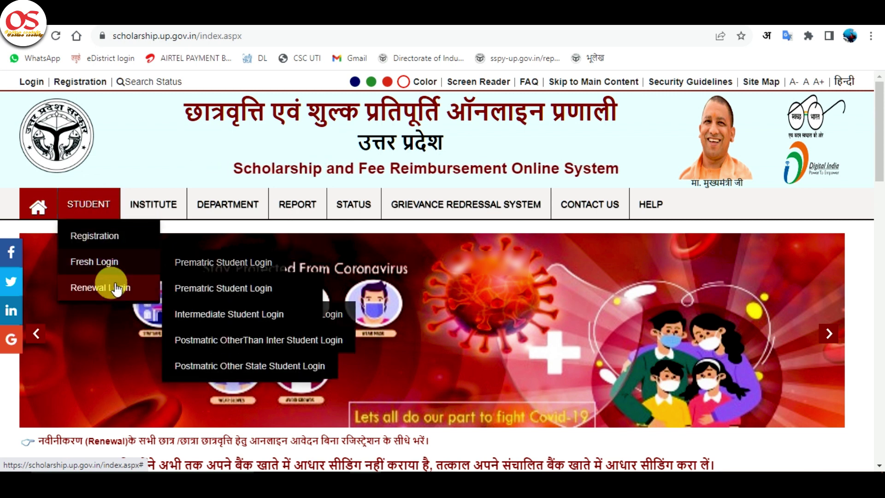
{"action": "mouse_move", "coordinate": [116, 287]}
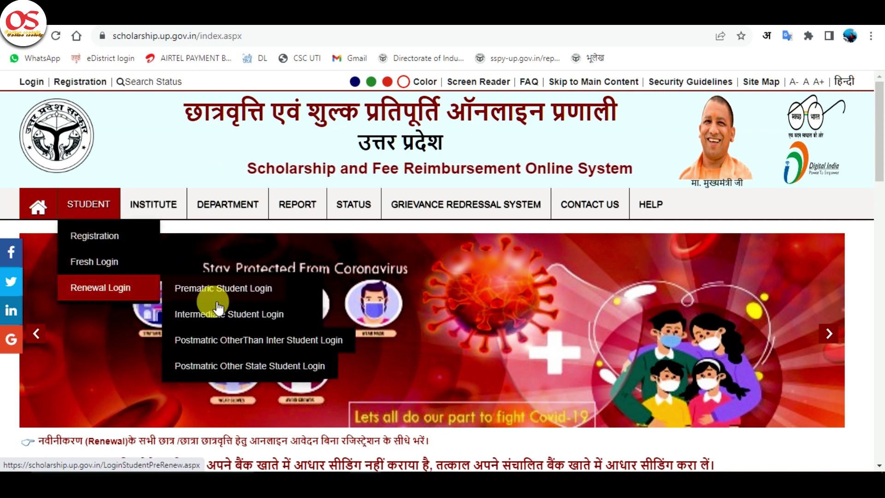
{"action": "left_click", "coordinate": [235, 295]}
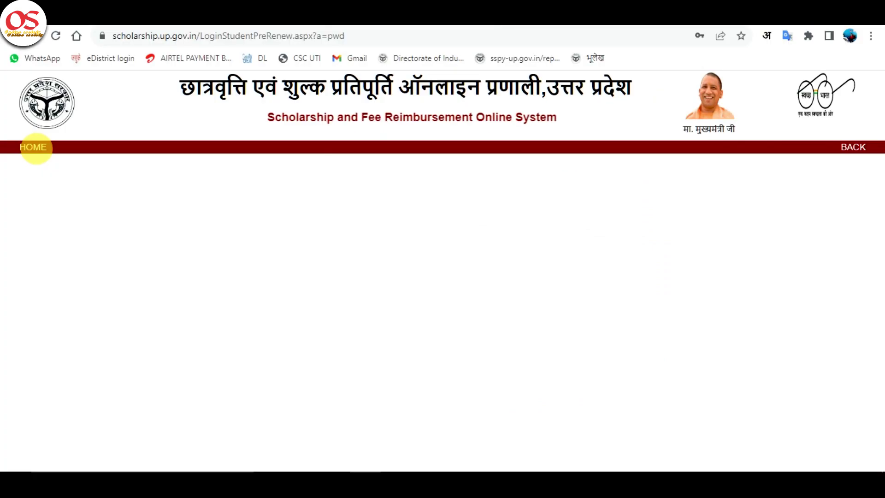
{"action": "left_click", "coordinate": [36, 147]}
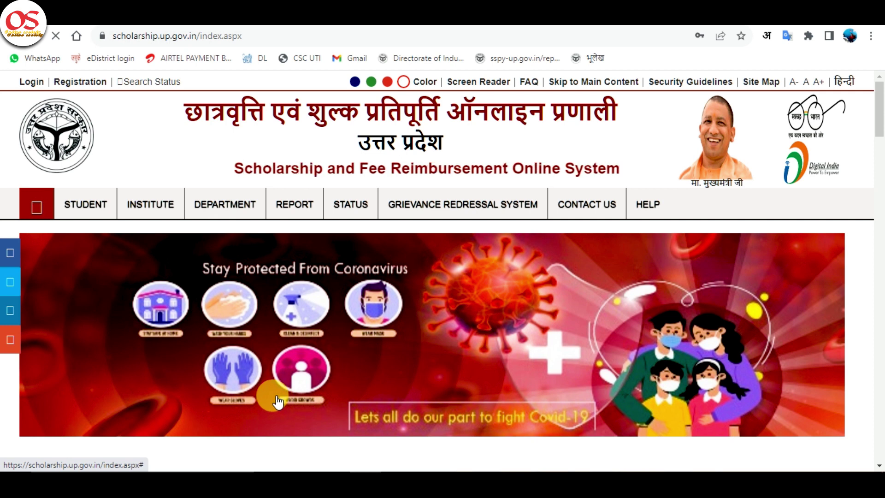
Step: Reopen the 2023-24 Prematric renewal login form via STUDENT > Renewal Login and select the registration number field
{"action": "mouse_move", "coordinate": [88, 202]}
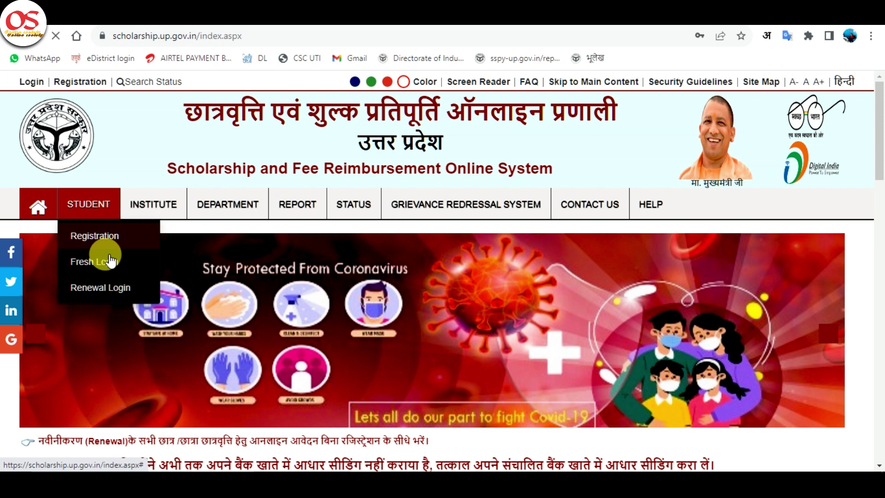
{"action": "mouse_move", "coordinate": [133, 299]}
{"action": "left_click", "coordinate": [219, 288]}
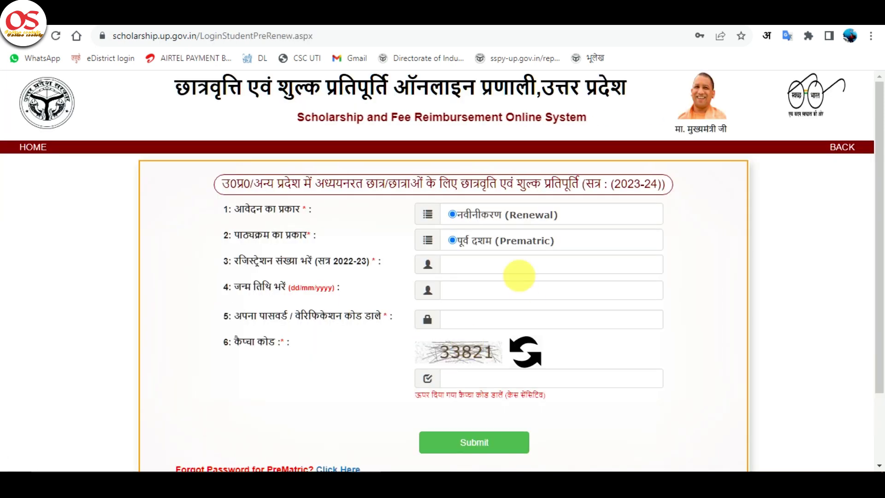
{"action": "left_click", "coordinate": [521, 273]}
{"action": "scroll", "coordinate": [516, 281], "scroll_direction": "down", "scroll_amount": 2}
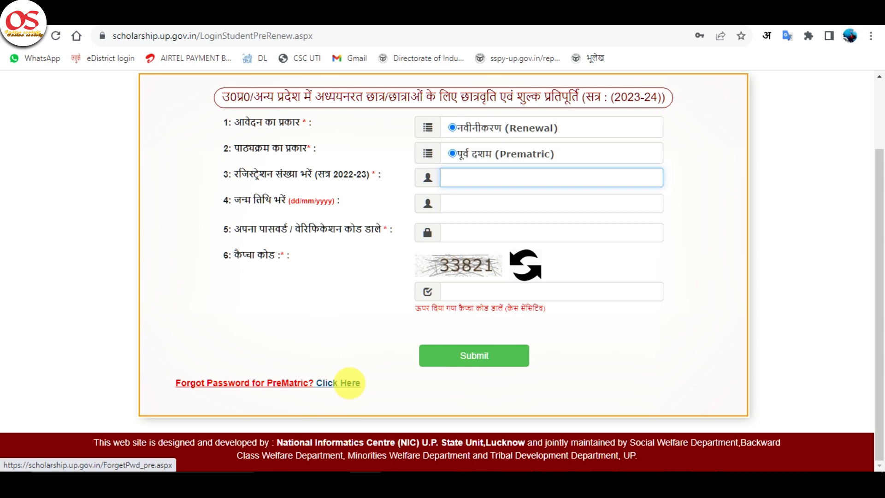
Step: On the Forgot Password form, choose the district and institution H.S. GOVT.INTER COLLEGE NIJAMPUR BLOCK QADAR CHOWK
{"action": "left_click", "coordinate": [350, 383]}
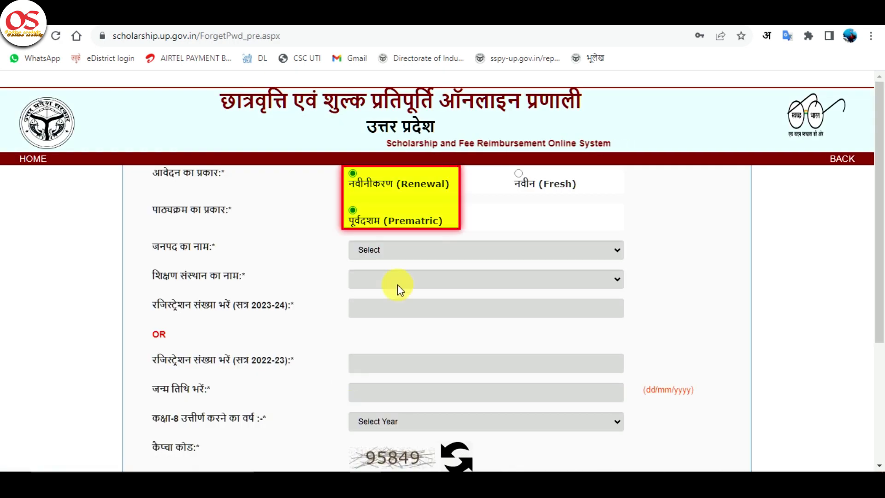
{"action": "left_click", "coordinate": [421, 250]}
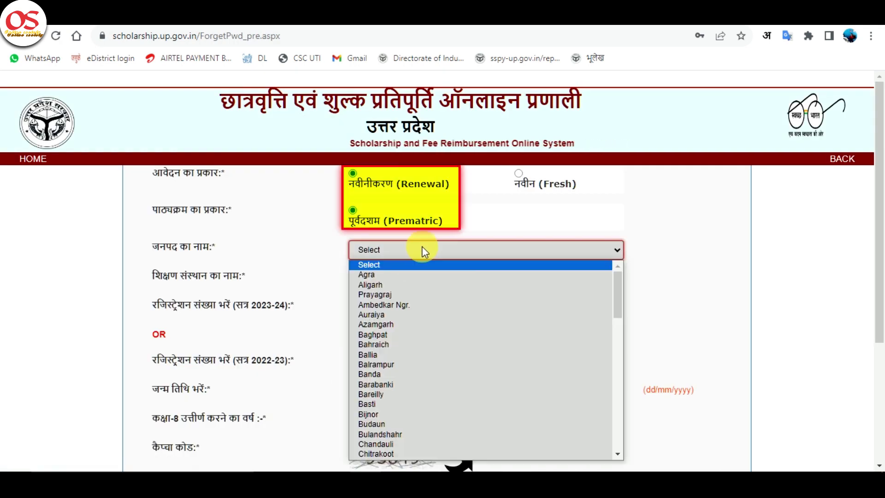
{"action": "left_click", "coordinate": [435, 279]}
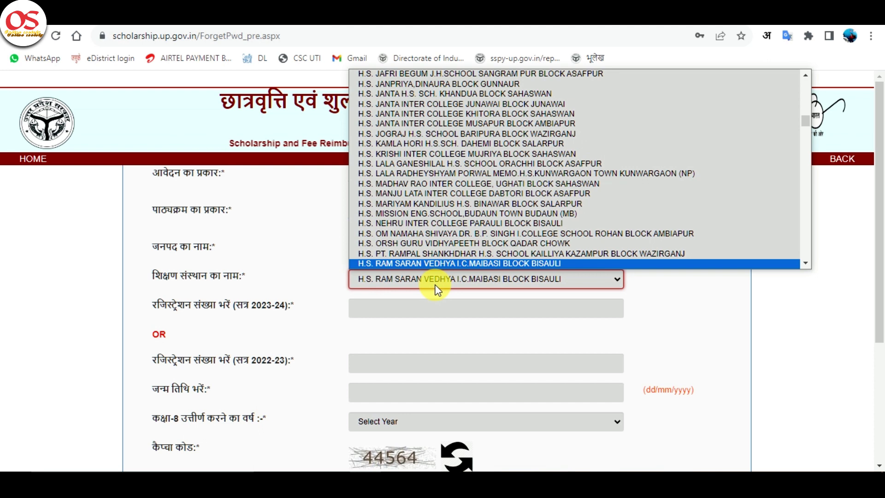
{"action": "key", "text": "Up"}
{"action": "key", "text": "Down"}
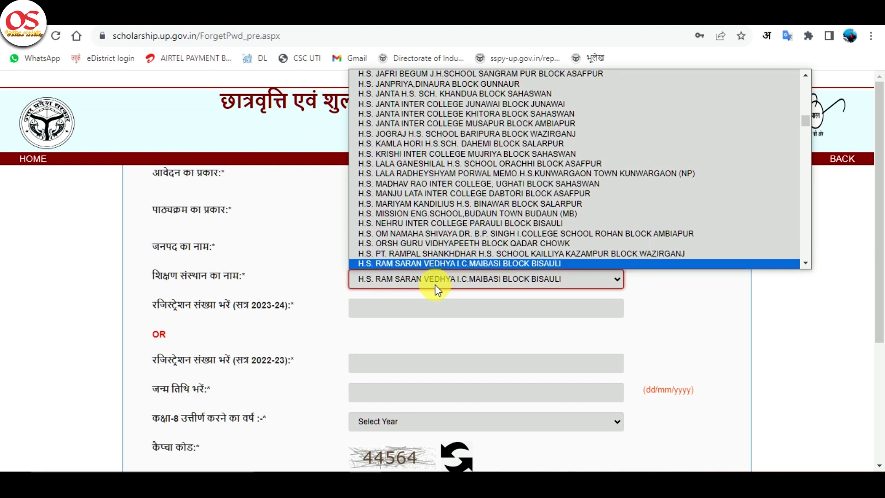
{"action": "key", "text": "Up"}
{"action": "key", "text": "Up"}
{"action": "key", "text": "Up"}
{"action": "key", "text": "Up"}
{"action": "key", "text": "Up"}
{"action": "key", "text": "Up"}
{"action": "key", "text": "Up"}
{"action": "key", "text": "Up"}
{"action": "key", "text": "Up"}
{"action": "key", "text": "Up"}
{"action": "key", "text": "Up"}
{"action": "key", "text": "Up"}
{"action": "key", "text": "Up"}
{"action": "key", "text": "Up"}
{"action": "key", "text": "Up"}
{"action": "key", "text": "Up"}
{"action": "key", "text": "Up"}
{"action": "key", "text": "Up"}
{"action": "key", "text": "Up"}
{"action": "key", "text": "Up"}
{"action": "key", "text": "Return"}
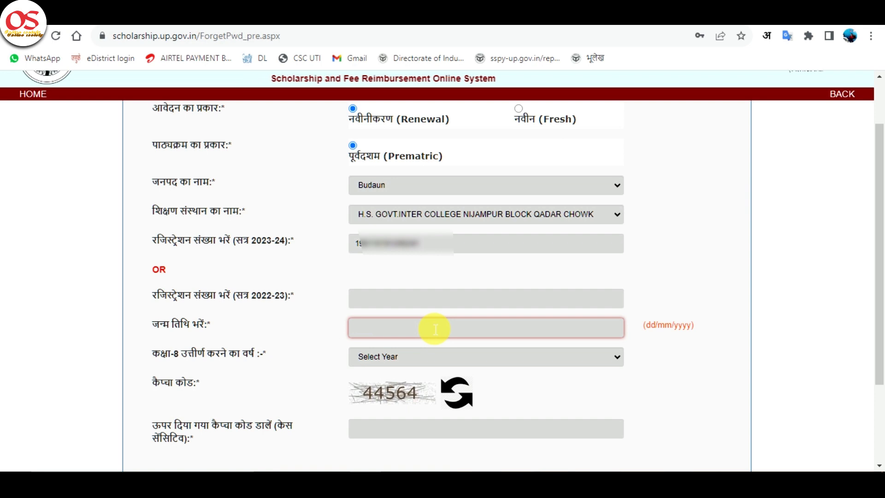
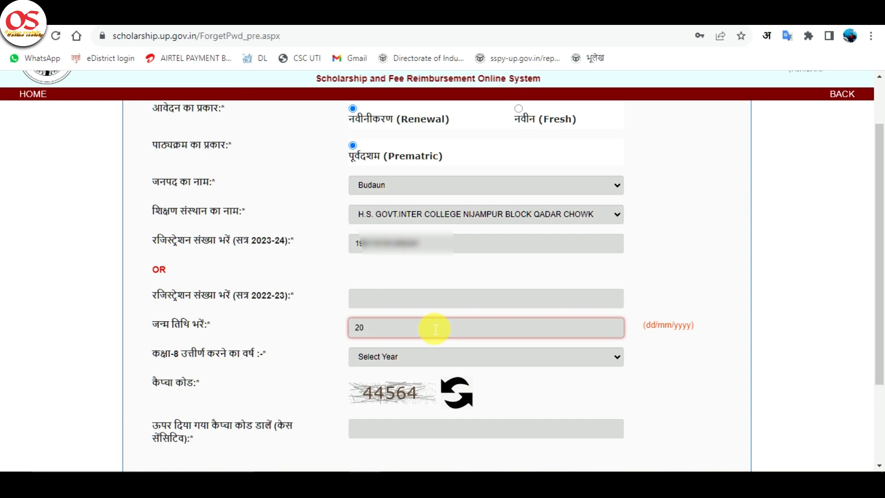
Step: Submit the recovery with birth date 20/06/2009, class-8 year 2022, captcha 44564, then return home
{"action": "key", "text": "BackSpace"}
{"action": "key", "text": "BackSpace"}
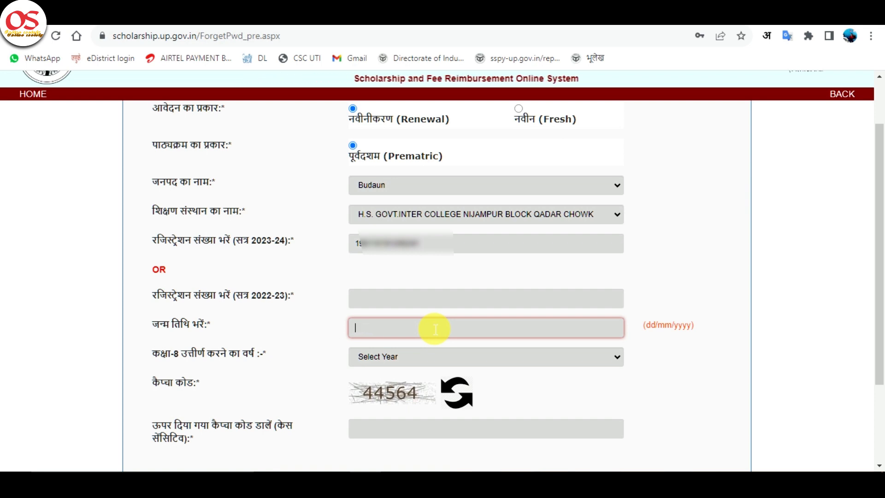
{"action": "left_click", "coordinate": [450, 350]}
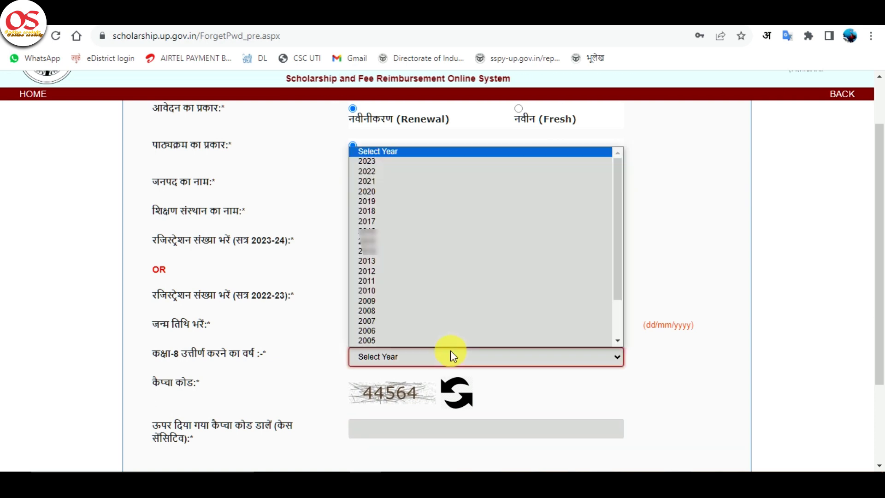
{"action": "key", "text": "Down"}
{"action": "key", "text": "Down"}
{"action": "key", "text": "Return"}
{"action": "left_click", "coordinate": [437, 428]}
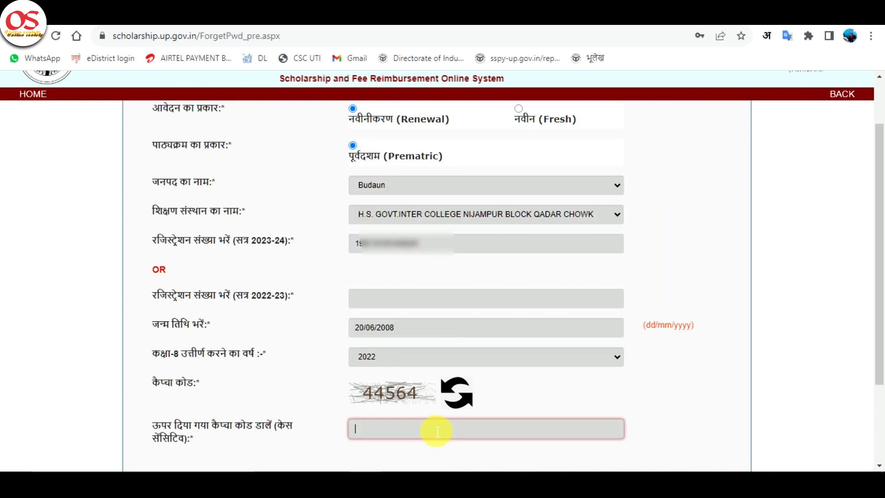
{"action": "type", "text": "44564"}
{"action": "scroll", "coordinate": [433, 429], "scroll_direction": "down", "scroll_amount": 3}
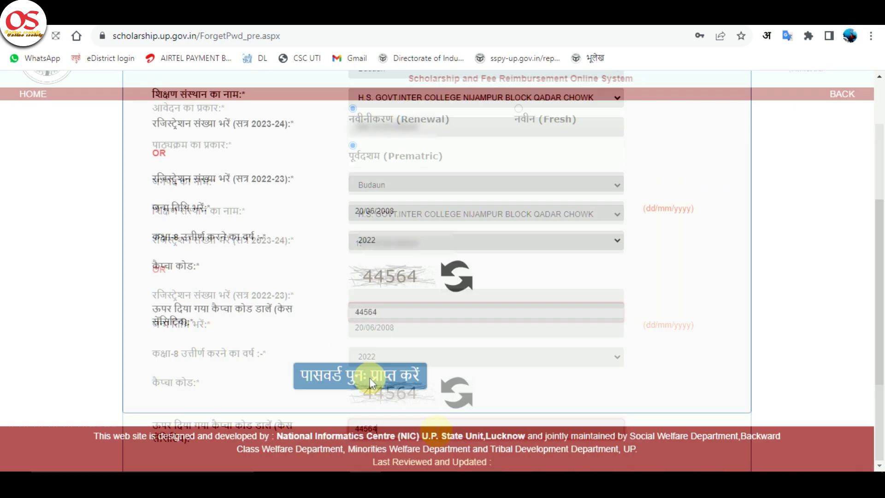
{"action": "left_click", "coordinate": [371, 380]}
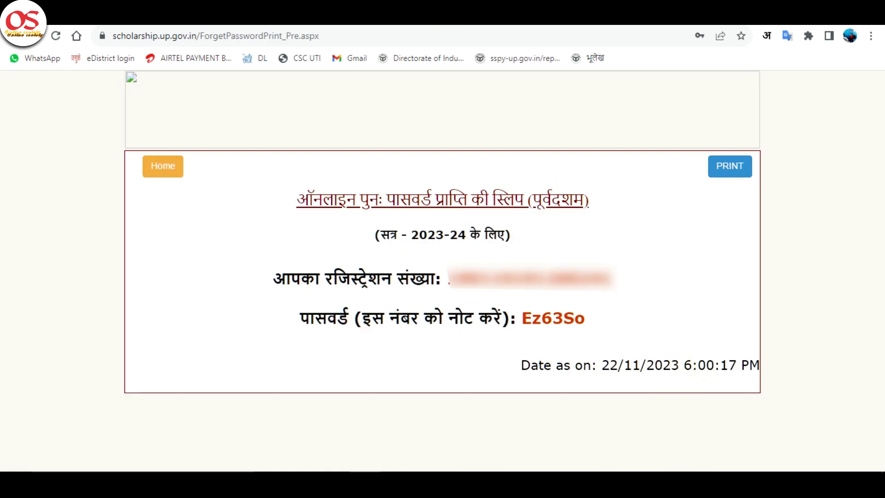
{"action": "left_click", "coordinate": [415, 14]}
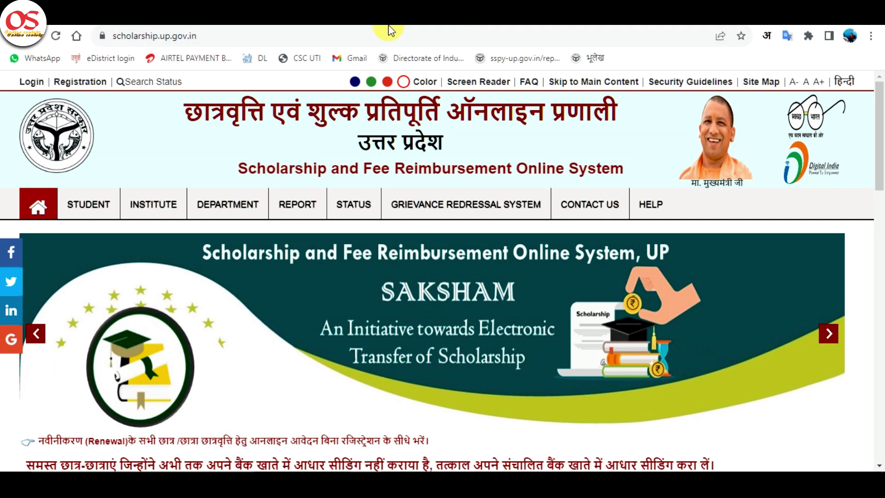
Step: Open the Prematric Student Login page from the STUDENT > Renewal Login menu
{"action": "left_click", "coordinate": [398, 39]}
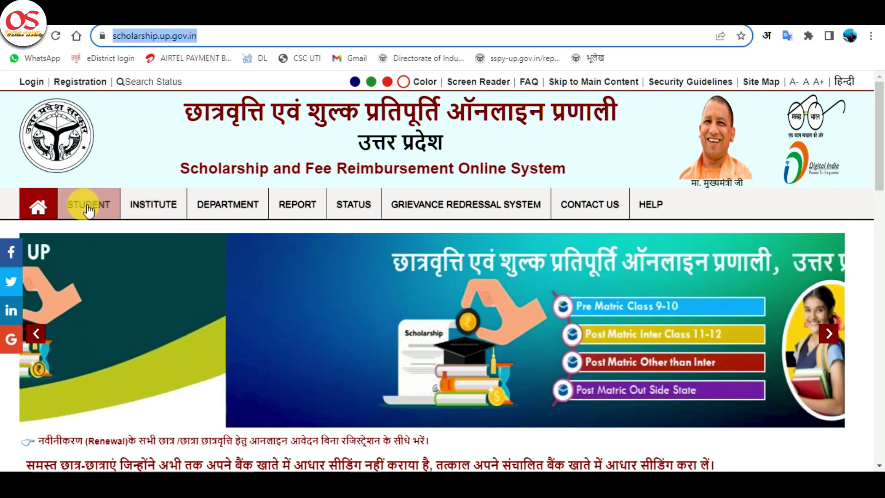
{"action": "left_click", "coordinate": [89, 203]}
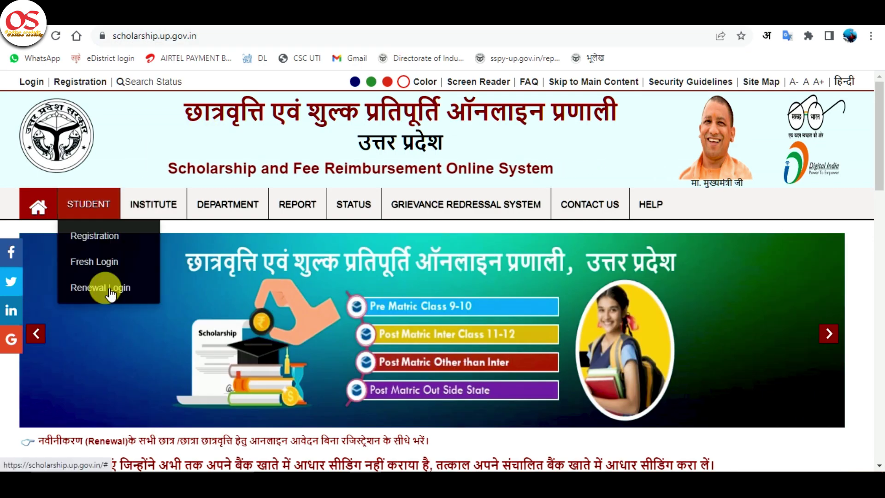
{"action": "mouse_move", "coordinate": [132, 296]}
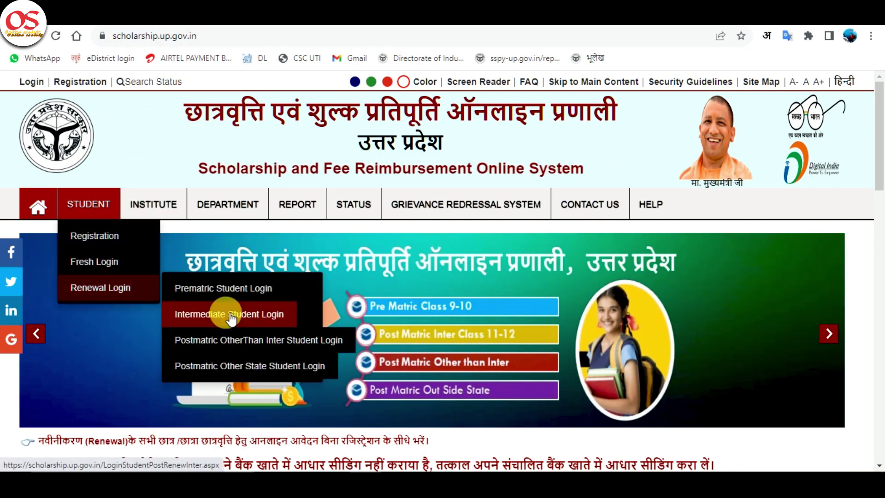
{"action": "left_click", "coordinate": [243, 290]}
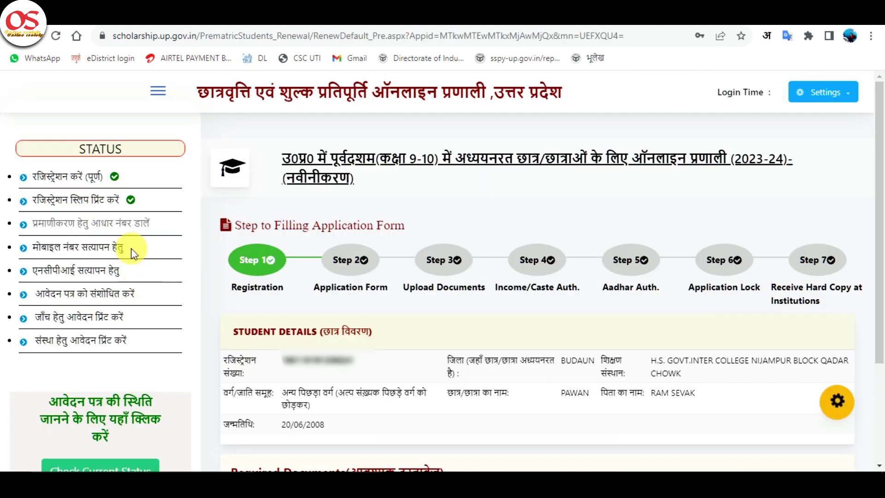
Step: Run Aadhaar demographic verification using captcha code 38936
{"action": "left_click", "coordinate": [121, 224]}
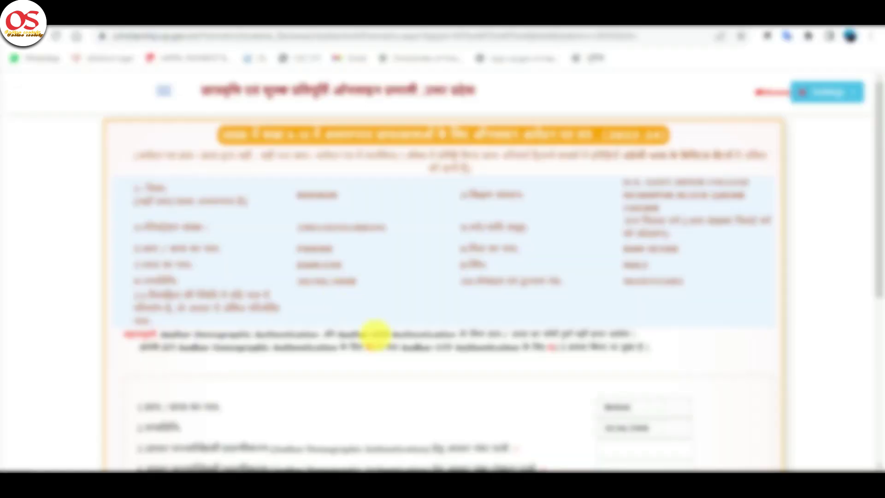
{"action": "scroll", "coordinate": [375, 340], "scroll_direction": "down", "scroll_amount": 5}
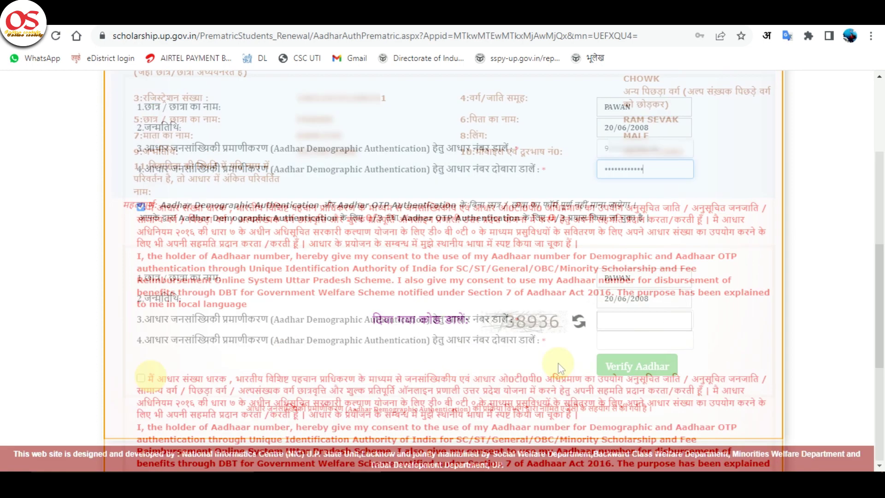
{"action": "left_click", "coordinate": [629, 323]}
{"action": "type", "text": "38936"}
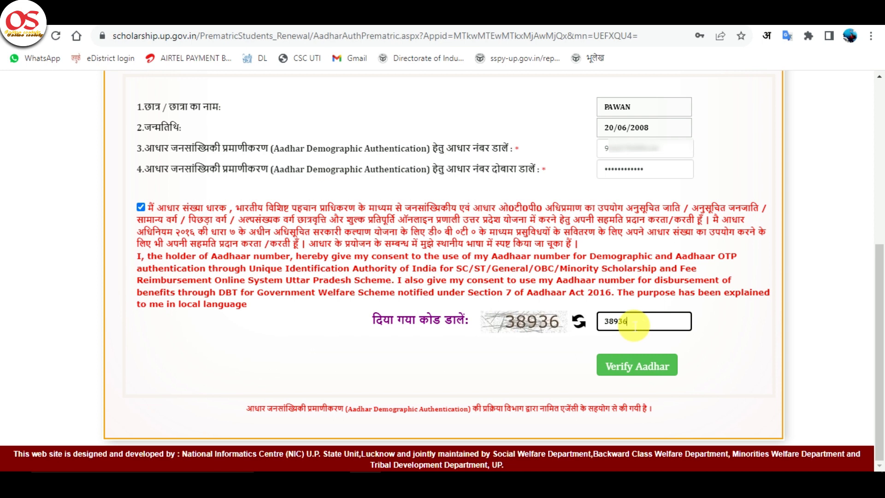
{"action": "left_click", "coordinate": [664, 367]}
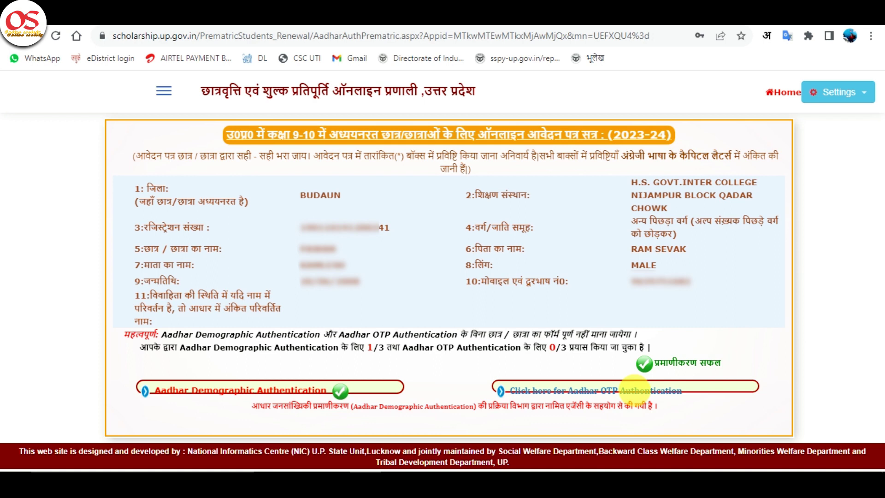
{"action": "left_click", "coordinate": [638, 395]}
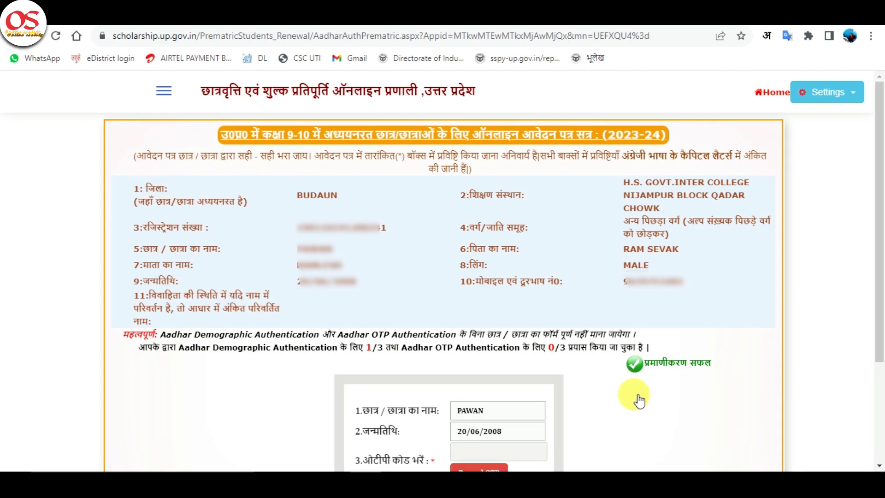
{"action": "scroll", "coordinate": [638, 399], "scroll_direction": "down", "scroll_amount": 3}
{"action": "left_click", "coordinate": [497, 332]}
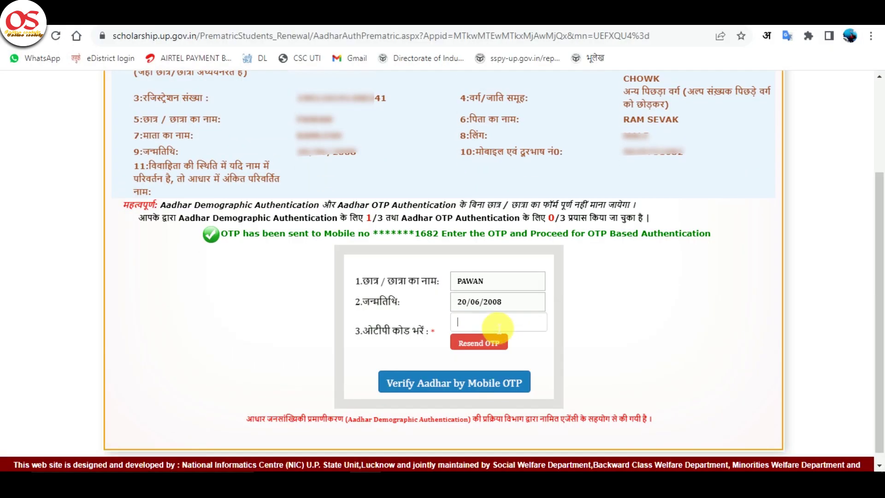
{"action": "left_click", "coordinate": [499, 325]}
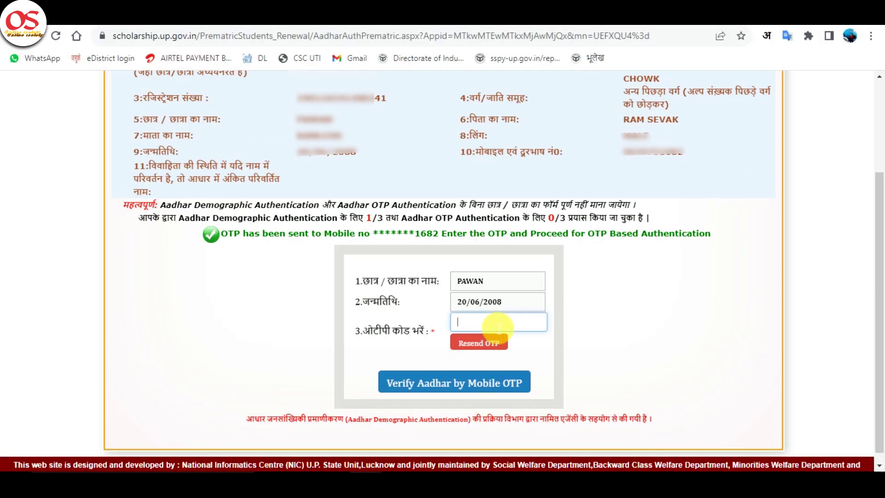
{"action": "type", "text": "3936"}
{"action": "left_click", "coordinate": [468, 381]}
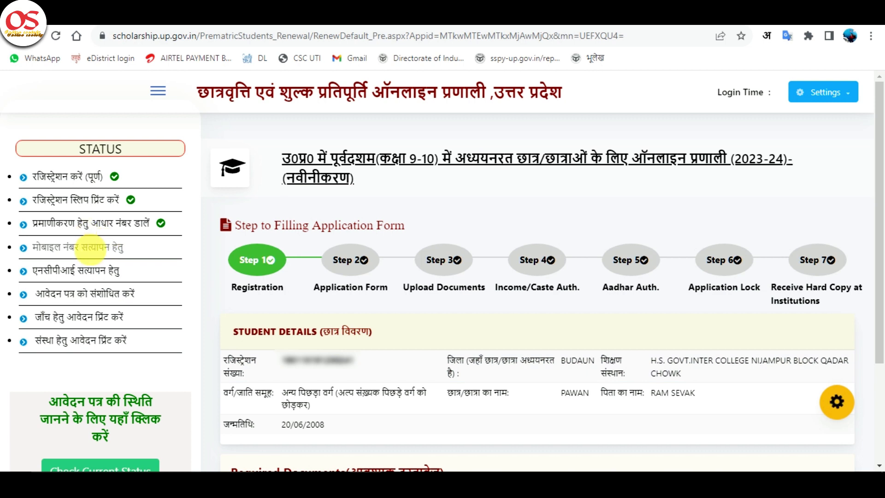
Step: Submit the student's mobile number with the accuracy declaration ticked and captcha 67698
{"action": "left_click", "coordinate": [91, 247]}
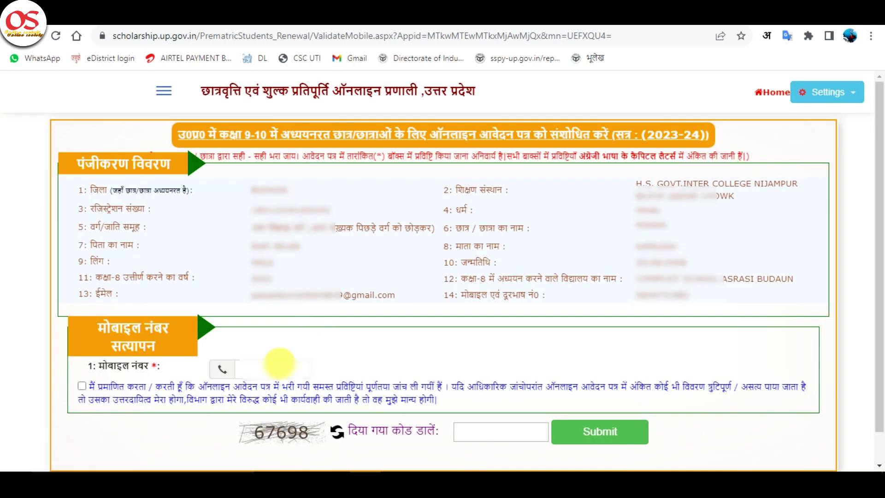
{"action": "left_click", "coordinate": [286, 369]}
{"action": "type", "text": "••••••"}
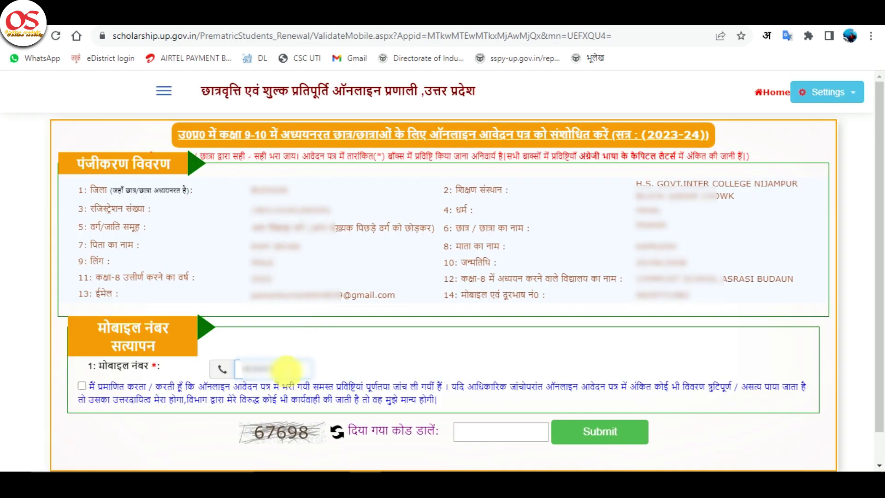
{"action": "left_click", "coordinate": [82, 386]}
{"action": "left_click", "coordinate": [464, 432]}
{"action": "type", "text": "67"}
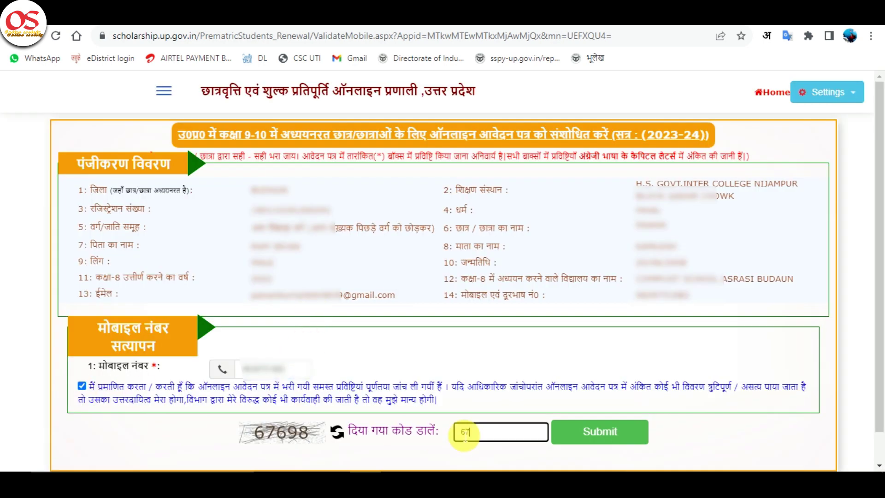
{"action": "type", "text": "698"}
{"action": "left_click", "coordinate": [593, 431]}
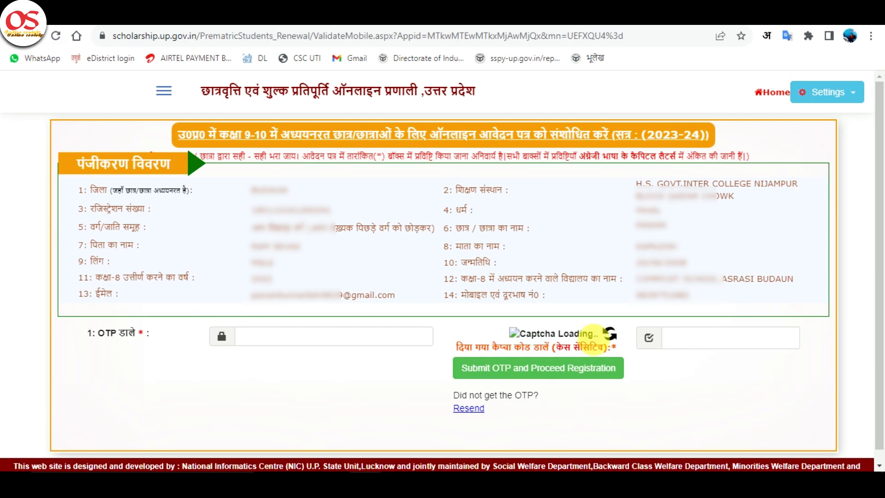
Step: Refresh the captcha, enter the received OTP and new captcha, and submit to complete verification
{"action": "left_click", "coordinate": [610, 332]}
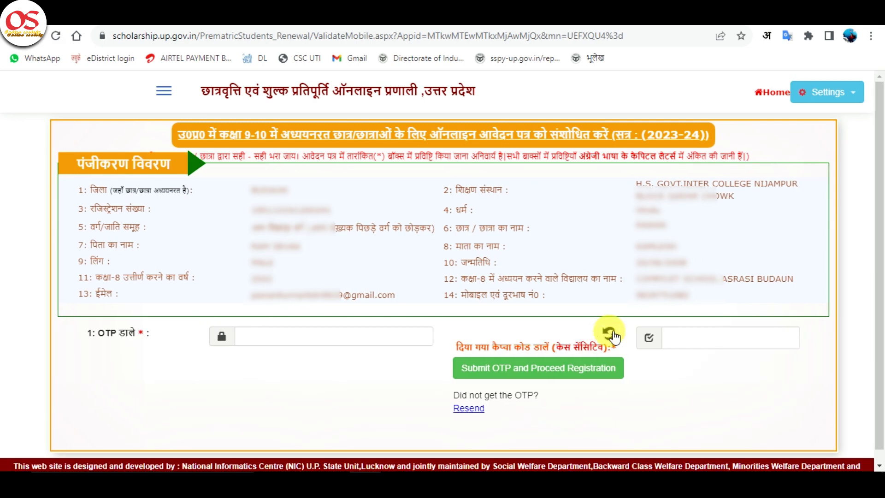
{"action": "left_click", "coordinate": [726, 332]}
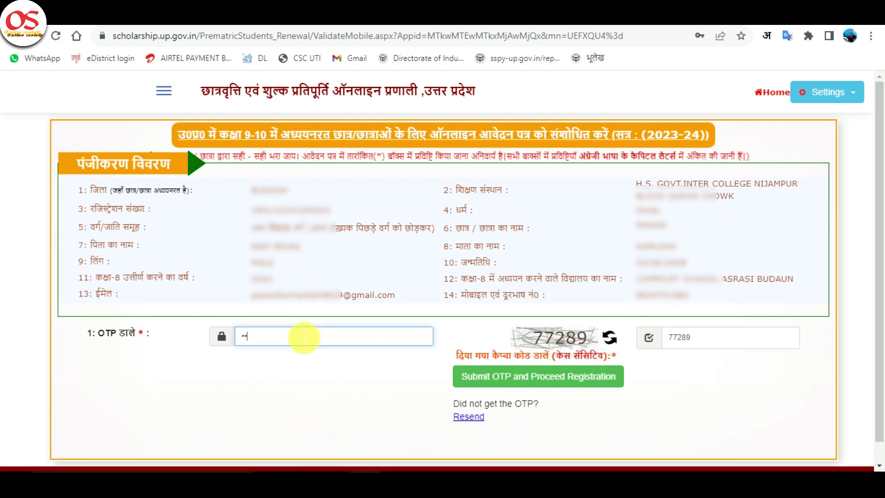
{"action": "type", "text": "•••"}
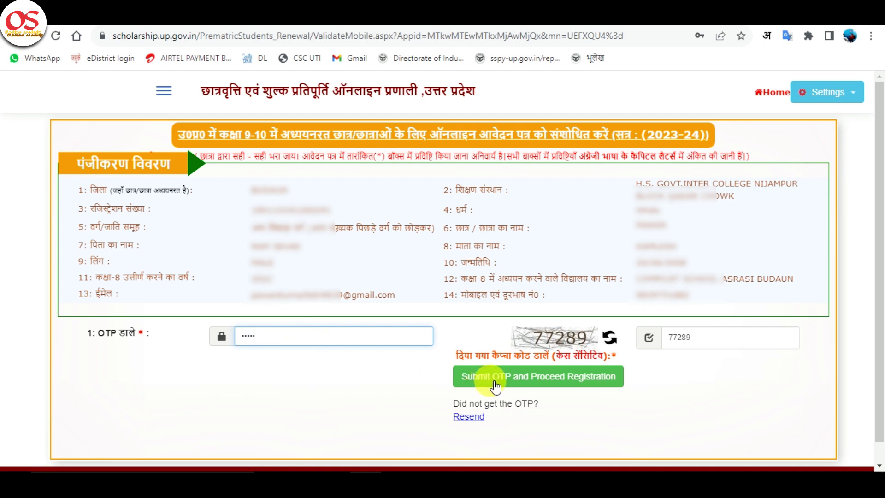
{"action": "left_click", "coordinate": [490, 377]}
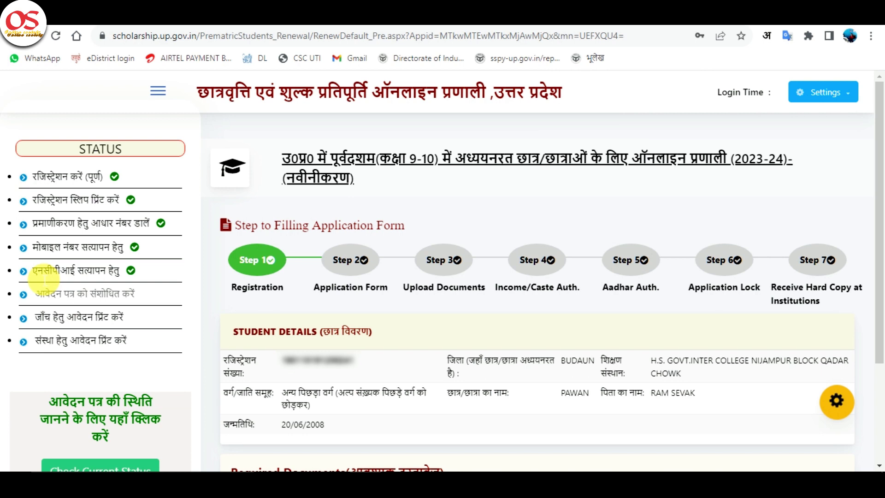
{"action": "left_click_drag", "start_coordinate": [32, 272], "coordinate": [134, 288]}
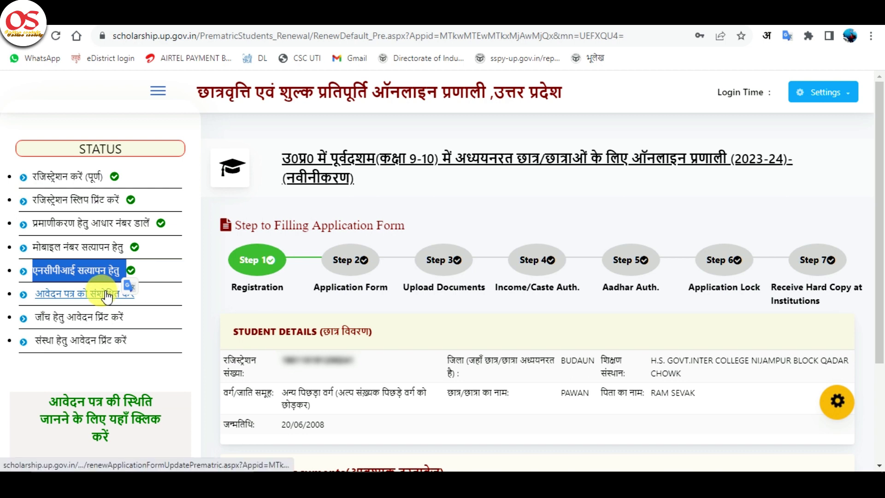
Step: Open myaadhaar.uidai.gov.in in a new browser tab and start the login
{"action": "left_click", "coordinate": [107, 295]}
{"action": "type", "text": "my"}
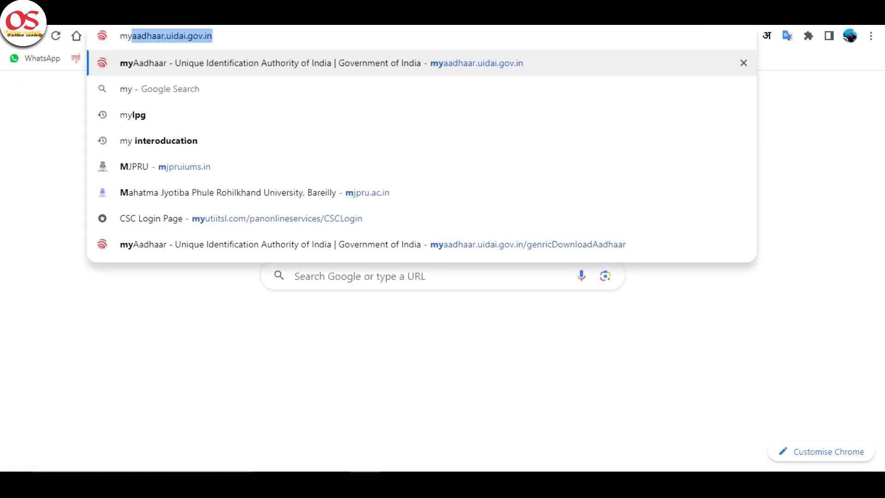
{"action": "key", "text": "Return"}
{"action": "left_click", "coordinate": [657, 381]}
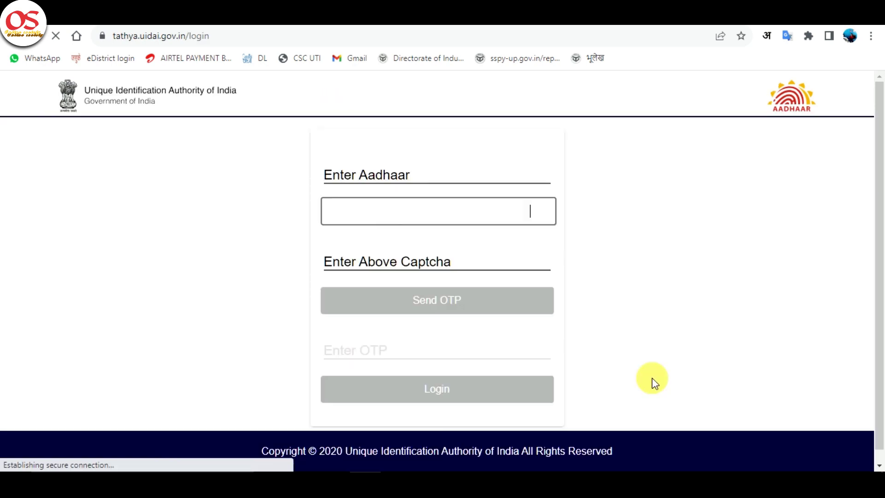
Step: Log in with the pasted Aadhaar number, captcha z1WCD and the received OTP
{"action": "left_click", "coordinate": [432, 177]}
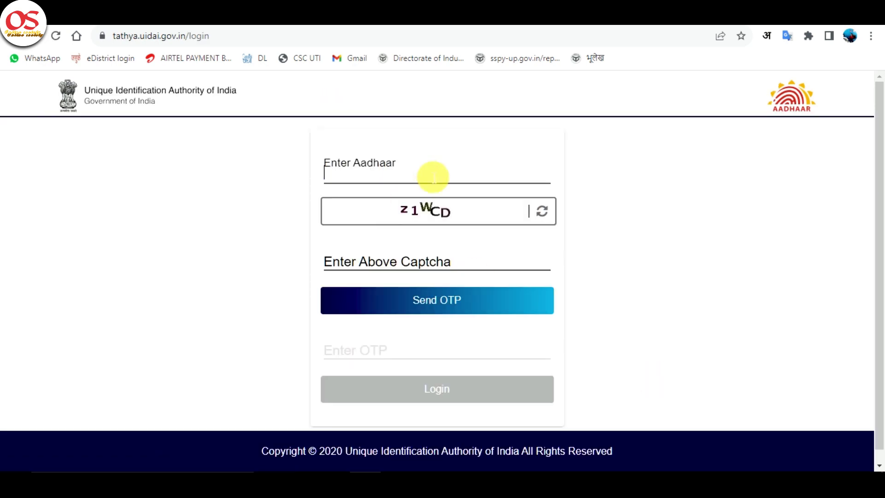
{"action": "key", "text": "ctrl+v"}
{"action": "left_click", "coordinate": [460, 261]}
{"action": "type", "text": "z1"}
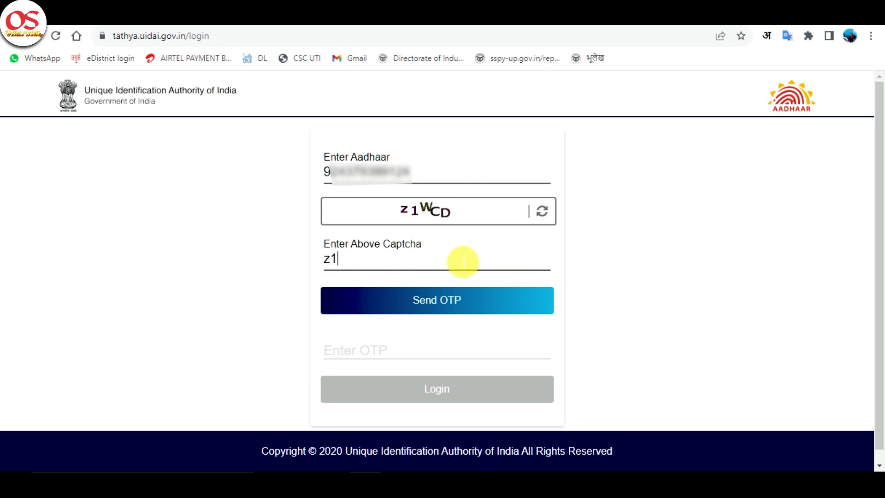
{"action": "type", "text": "WCD"}
{"action": "left_click", "coordinate": [460, 301]}
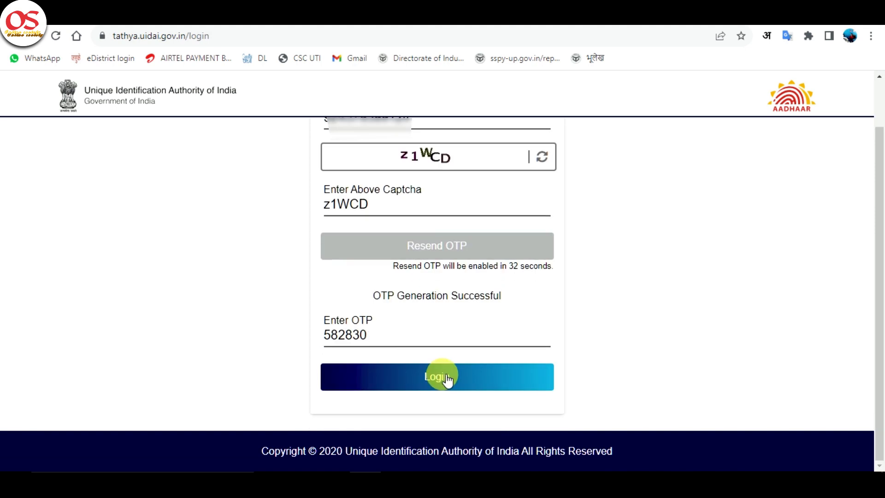
{"action": "left_click", "coordinate": [450, 376]}
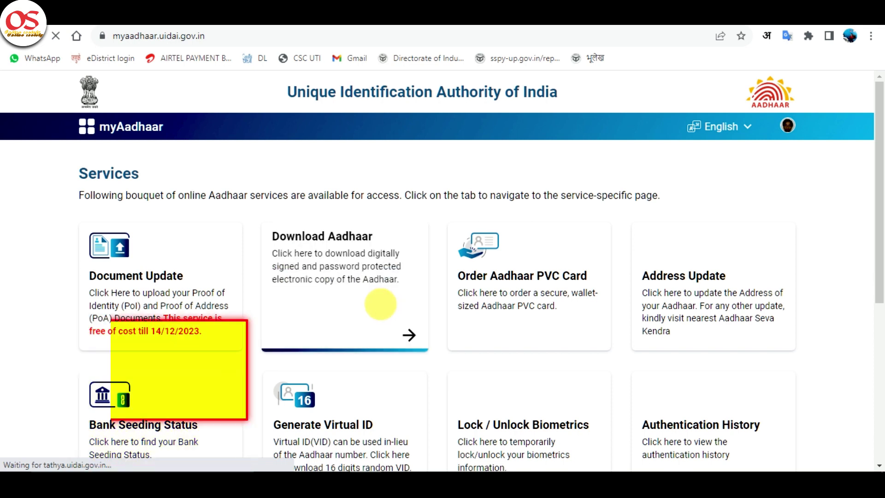
{"action": "scroll", "coordinate": [383, 305], "scroll_direction": "down", "scroll_amount": 1}
{"action": "scroll", "coordinate": [378, 305], "scroll_direction": "down", "scroll_amount": 2}
Step: Check Bank Seeding Status to confirm Active linking with India Post Payments Bank
{"action": "left_click", "coordinate": [132, 304]}
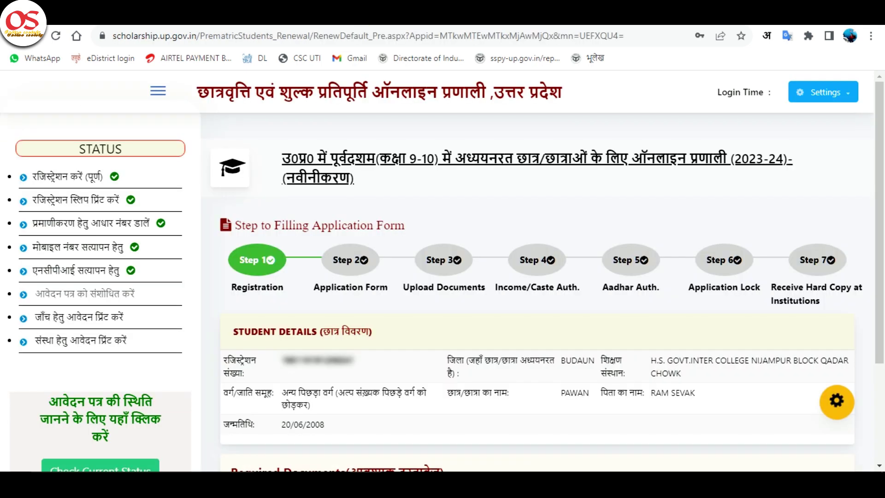
Step: Open 'आवेदन पत्र को संशोधित करें' and scroll to the education and bank detail sections
{"action": "left_click", "coordinate": [94, 297]}
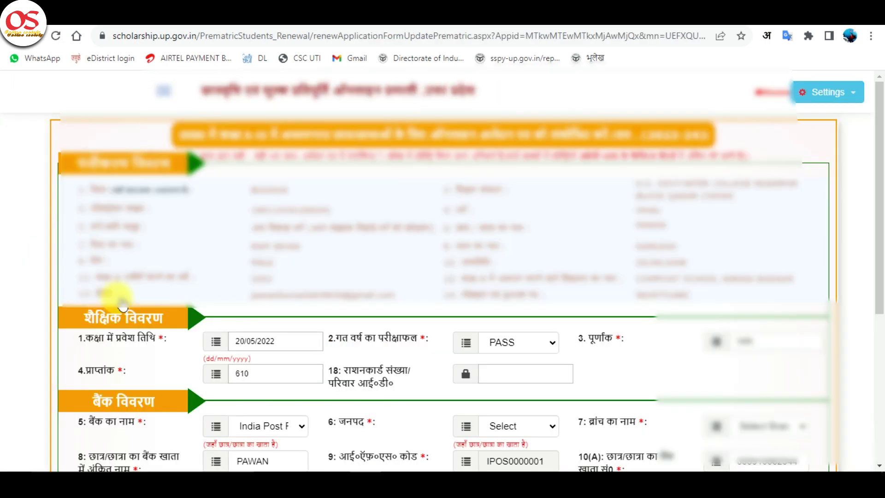
{"action": "scroll", "coordinate": [386, 319], "scroll_direction": "down", "scroll_amount": 3}
{"action": "left_click", "coordinate": [288, 216]}
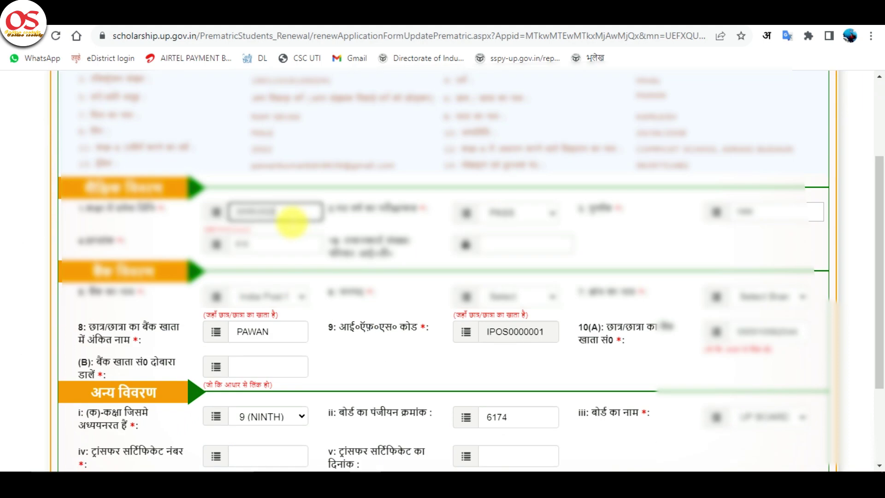
{"action": "scroll", "coordinate": [273, 226], "scroll_direction": "down", "scroll_amount": 2}
{"action": "scroll", "coordinate": [273, 226], "scroll_direction": "down", "scroll_amount": 2}
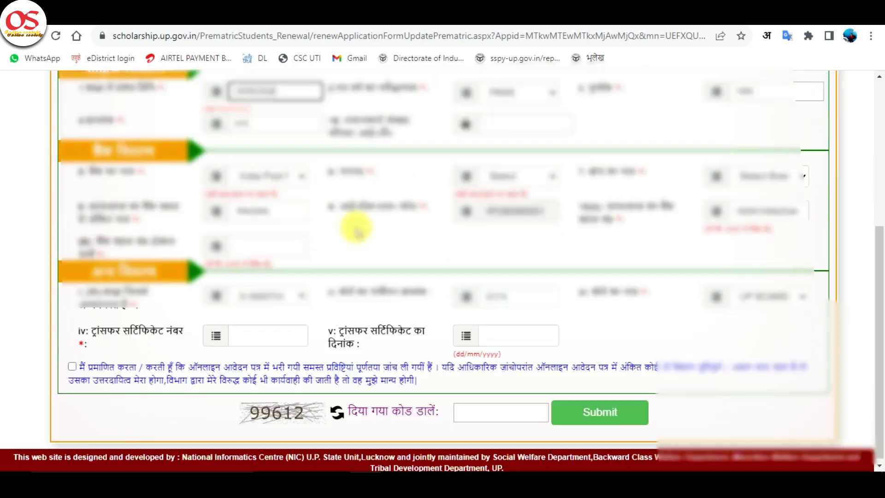
{"action": "left_click_drag", "start_coordinate": [881, 334], "coordinate": [884, 322]}
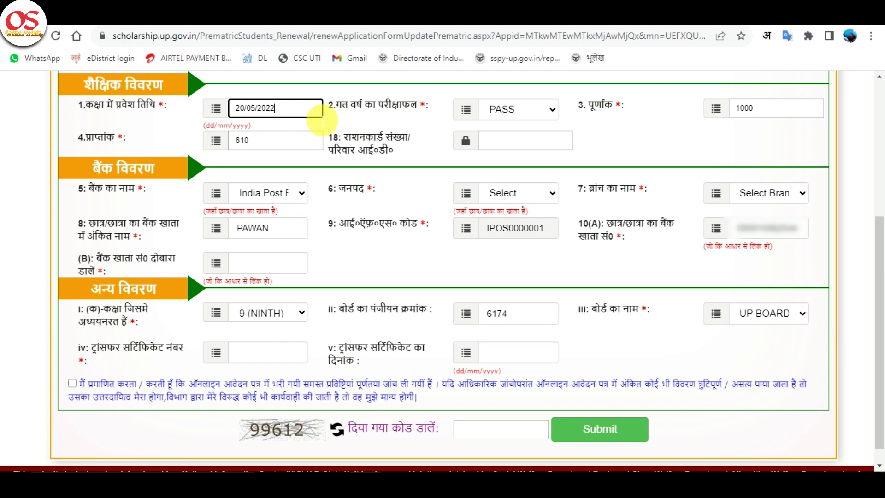
Step: Change the admission date to 20/05/2023, total marks to 1020 and obtained marks to 521
{"action": "key", "text": "BackSpace"}
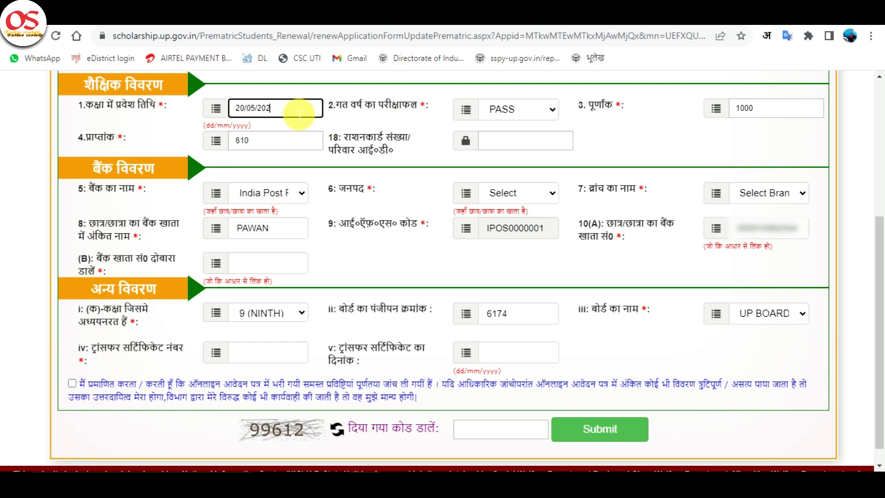
{"action": "type", "text": "3"}
{"action": "left_click", "coordinate": [707, 102]}
{"action": "key", "text": "ctrl+a"}
{"action": "type", "text": "1020"}
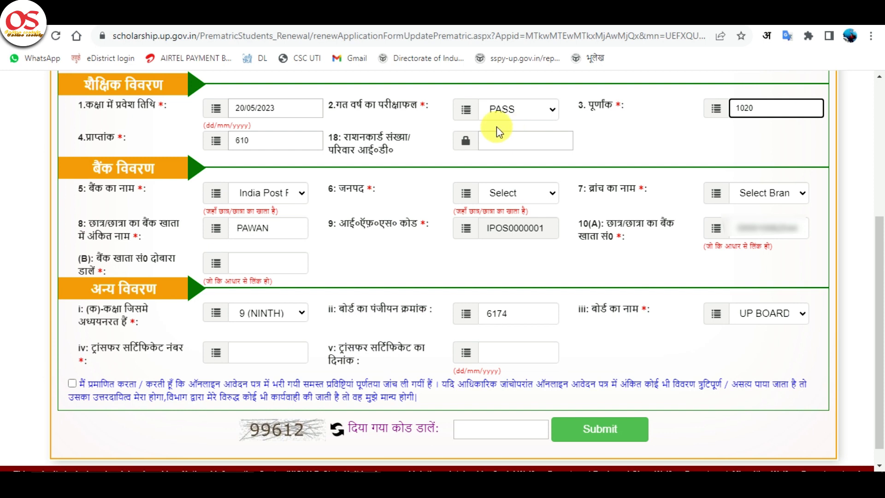
{"action": "key", "text": "Tab"}
{"action": "type", "text": "521"}
Step: Select Budaun as the bank district
{"action": "left_click", "coordinate": [541, 193]}
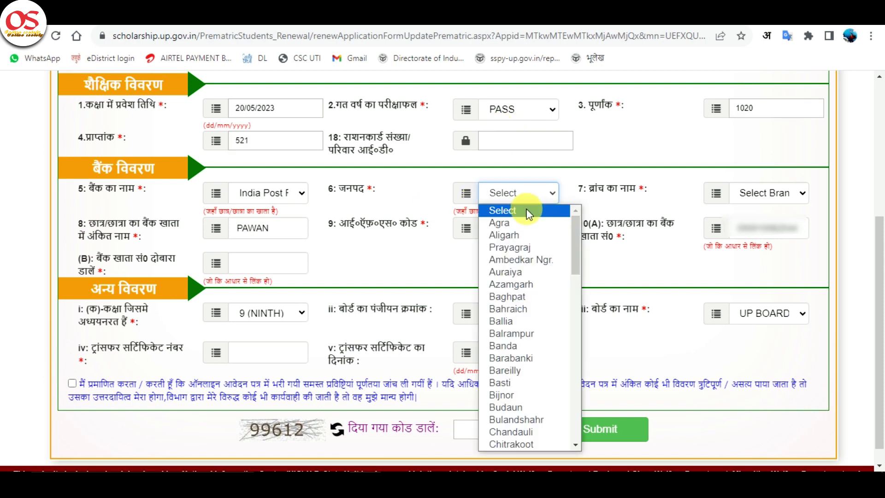
{"action": "key", "text": "b"}
{"action": "key", "text": "u"}
{"action": "key", "text": "Return"}
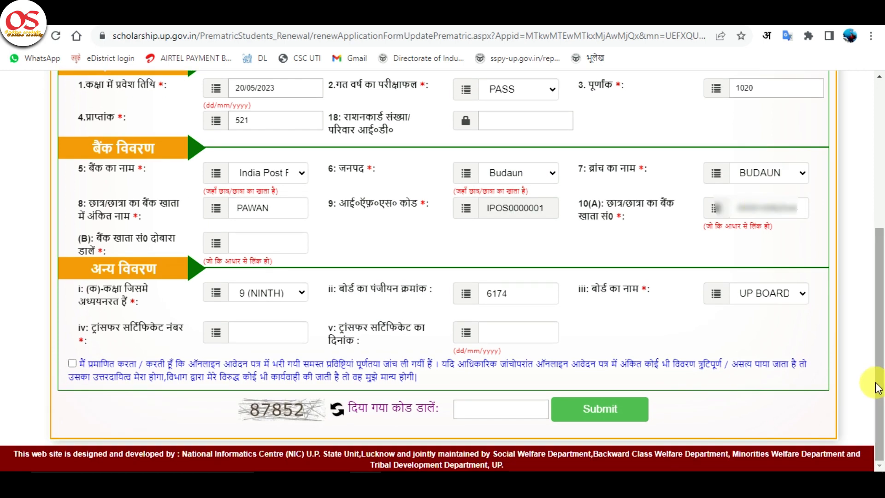
Step: Repeat the bank account number in re-entry field (B)
{"action": "left_click", "coordinate": [783, 213]}
{"action": "double_click", "coordinate": [783, 213]}
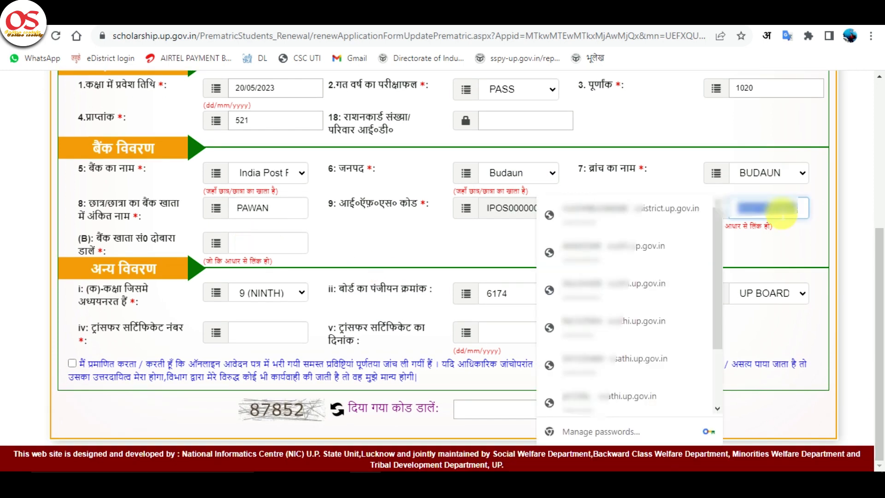
{"action": "left_click_drag", "start_coordinate": [783, 213], "coordinate": [294, 249]}
Step: Set the class to 10 (TENTH)
{"action": "left_click", "coordinate": [283, 340]}
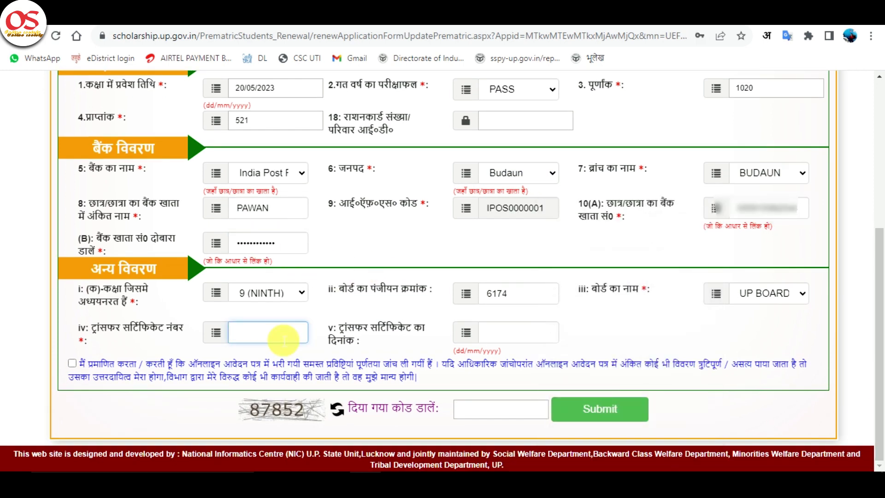
{"action": "left_click", "coordinate": [297, 293]}
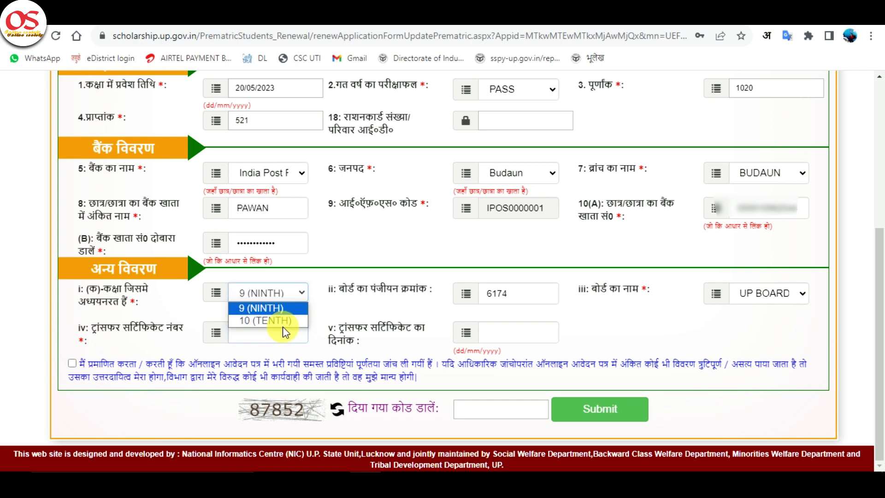
{"action": "left_click", "coordinate": [282, 323]}
{"action": "double_click", "coordinate": [533, 296]}
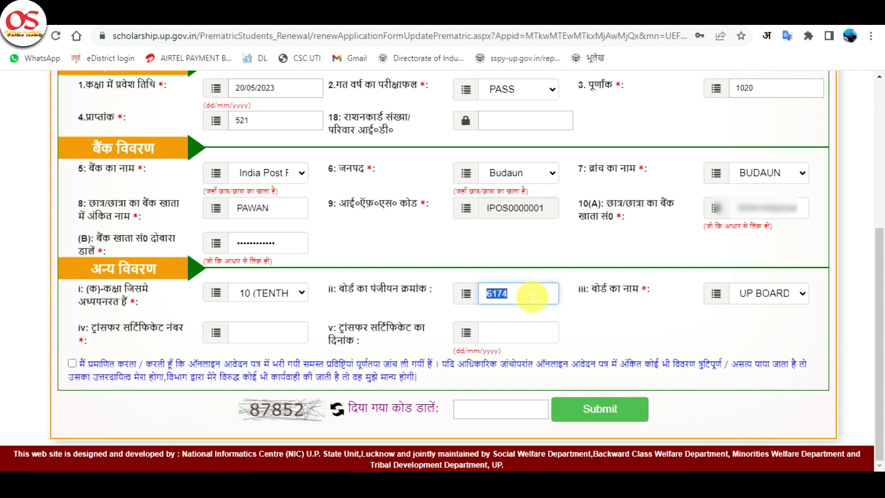
Step: Enter transfer certificate number 00 and transfer certificate date 31/03/2023
{"action": "left_click", "coordinate": [249, 336]}
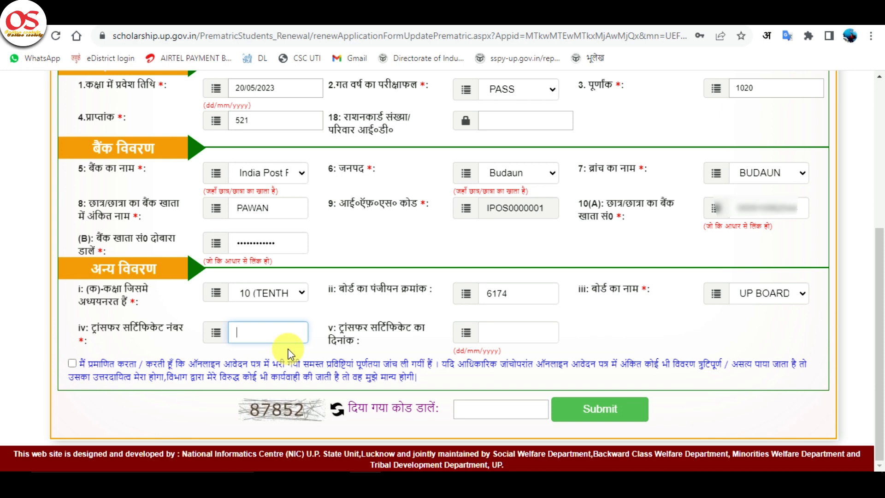
{"action": "type", "text": "00"}
{"action": "key", "text": "Tab"}
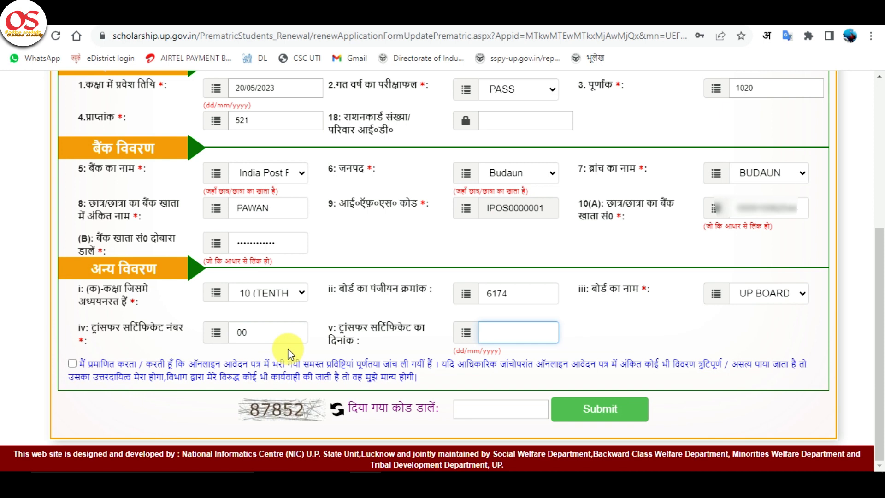
{"action": "type", "text": "31/03/2023"}
Step: Change the certificate date to 31/03/2022, tick the declaration, enter the captcha and submit
{"action": "key", "text": "BackSpace"}
{"action": "type", "text": "2"}
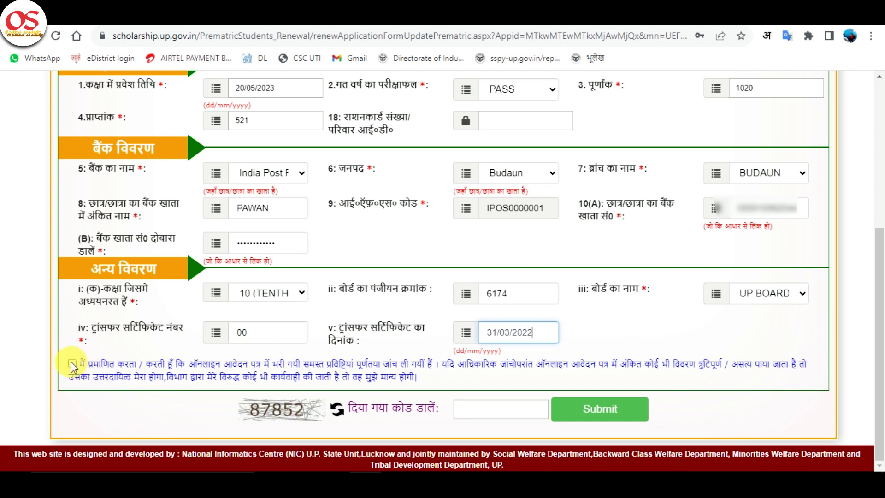
{"action": "left_click", "coordinate": [72, 364]}
{"action": "left_click", "coordinate": [460, 409]}
{"action": "type", "text": "87"}
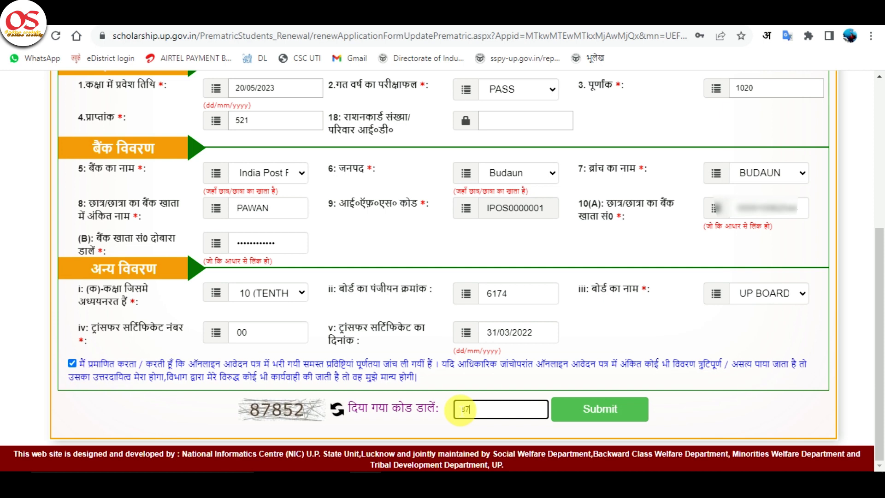
{"action": "type", "text": "852"}
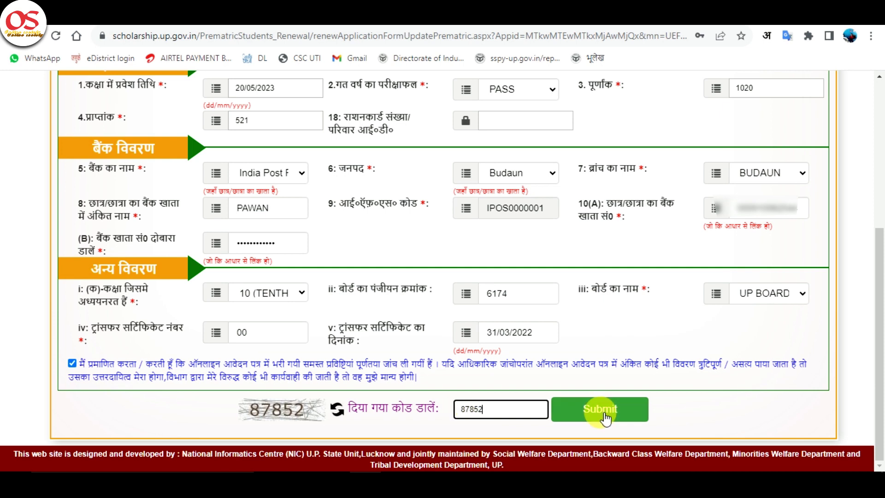
{"action": "left_click", "coordinate": [604, 415]}
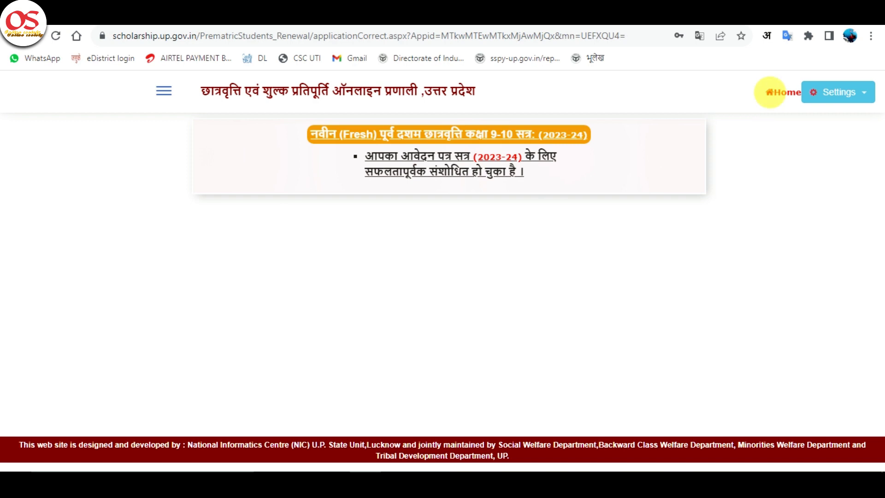
Step: Return to the dashboard via Home and reopen 'आवेदन पत्र को संशोधित करें'
{"action": "left_click", "coordinate": [780, 94]}
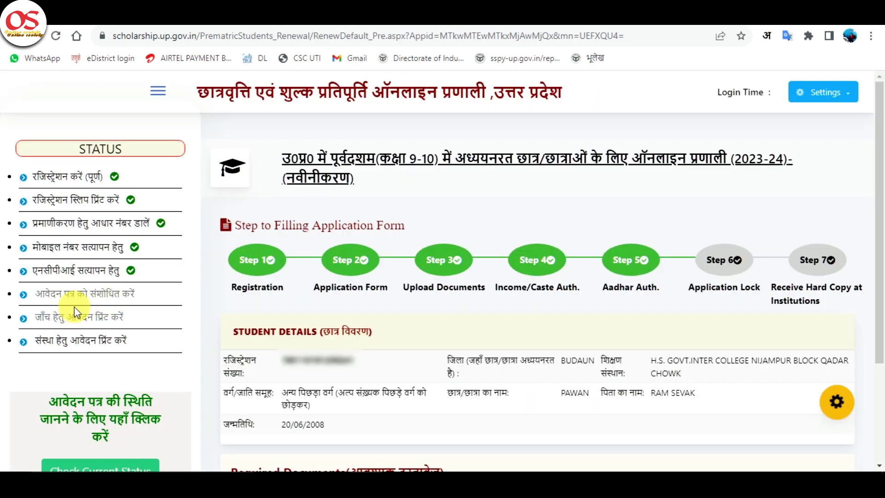
{"action": "left_click", "coordinate": [96, 295]}
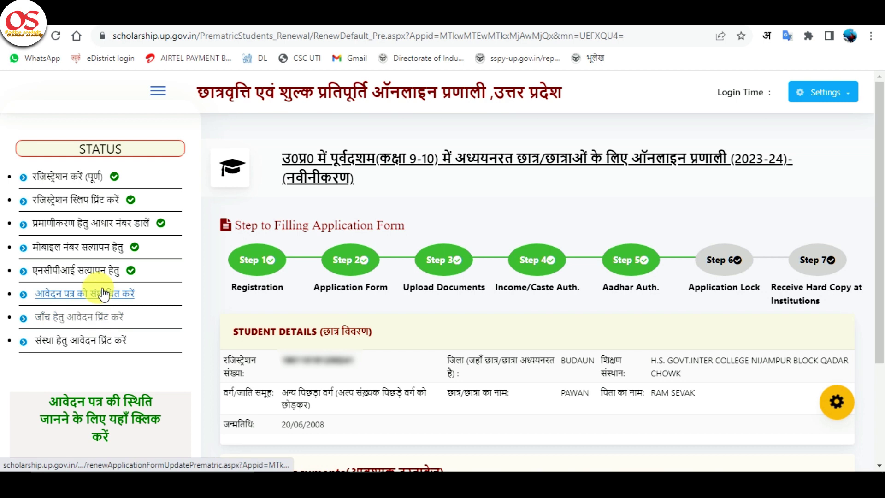